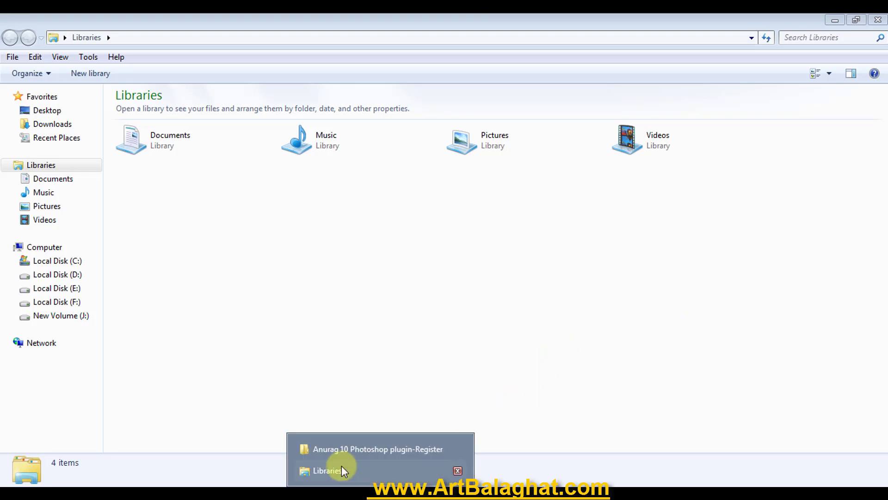
# Launch the Anurag 10 F installer from the plugin-Register folder, then minimize that folder window
pyautogui.click(346, 448)
pyautogui.doubleClick(288, 134)
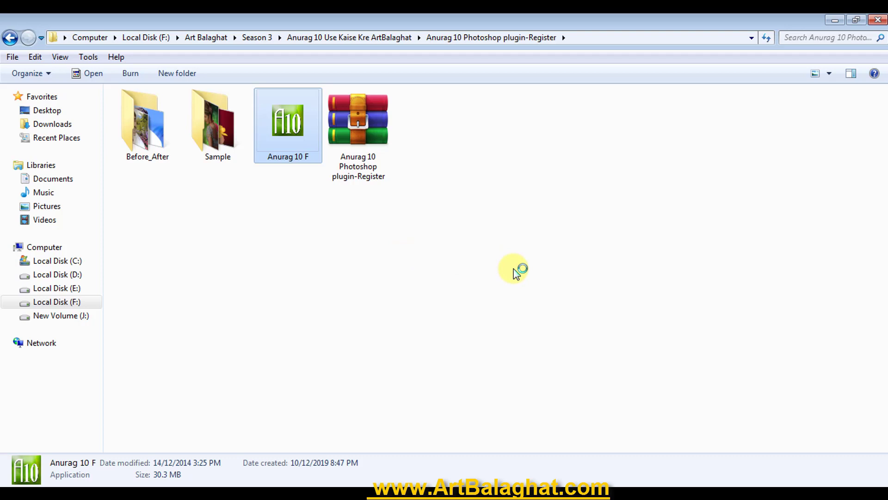
pyautogui.click(834, 21)
pyautogui.click(718, 253)
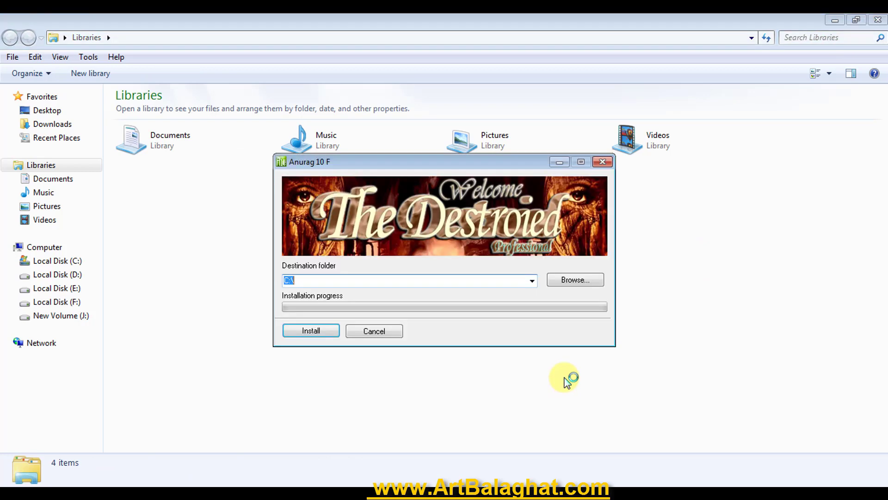
# Install Anurag 10 to C:\ using the installation password, confirm success, and launch it from Start
pyautogui.click(317, 332)
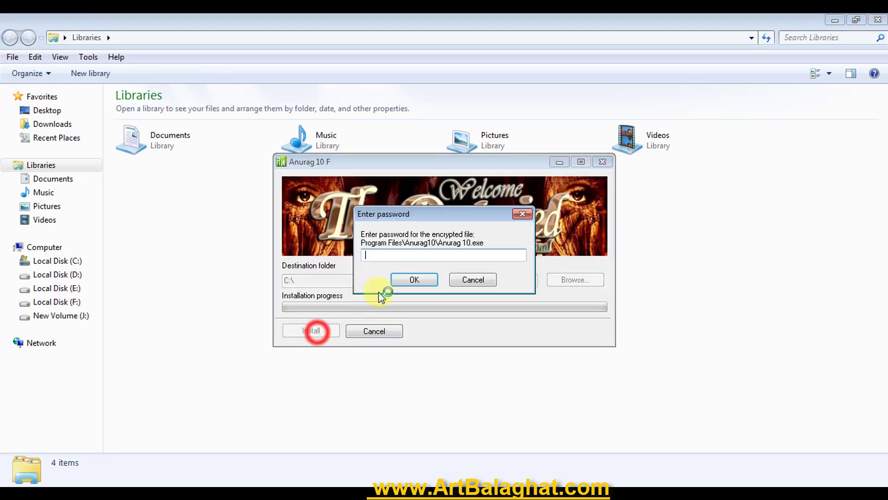
pyautogui.click(413, 259)
pyautogui.write('•••')
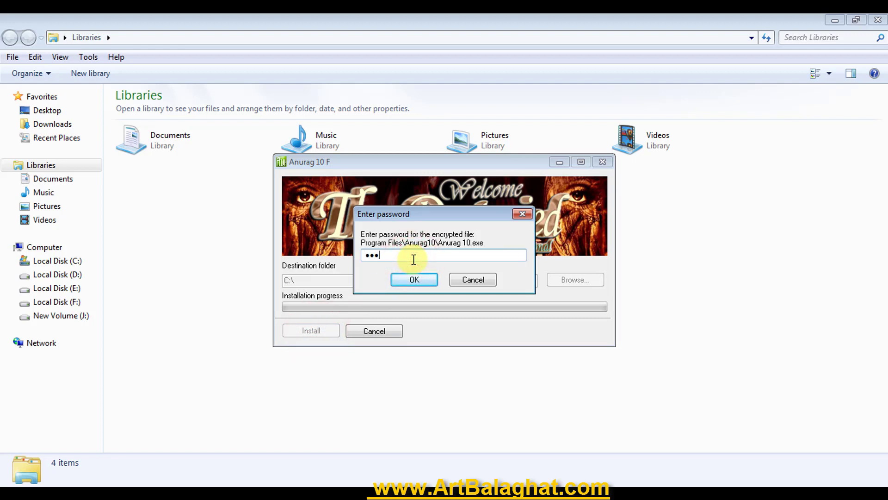
pyautogui.write('••')
pyautogui.press('Return')
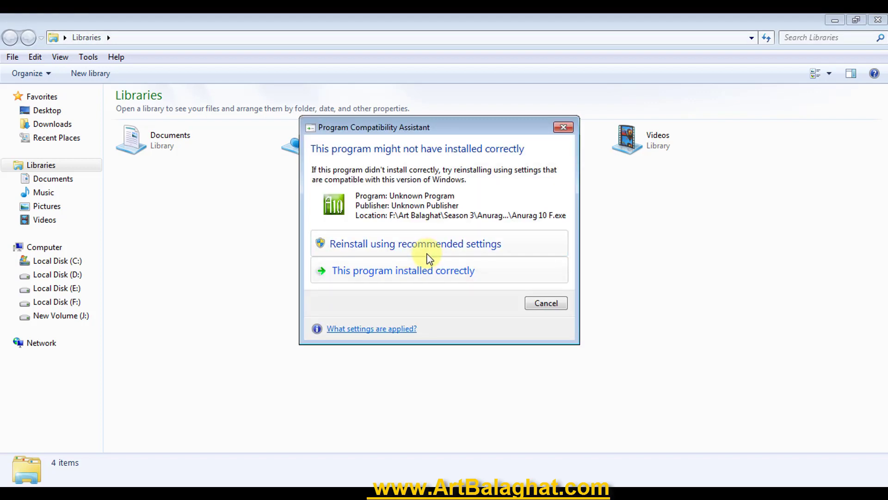
pyautogui.click(425, 278)
pyautogui.press('super')
pyautogui.click(40, 416)
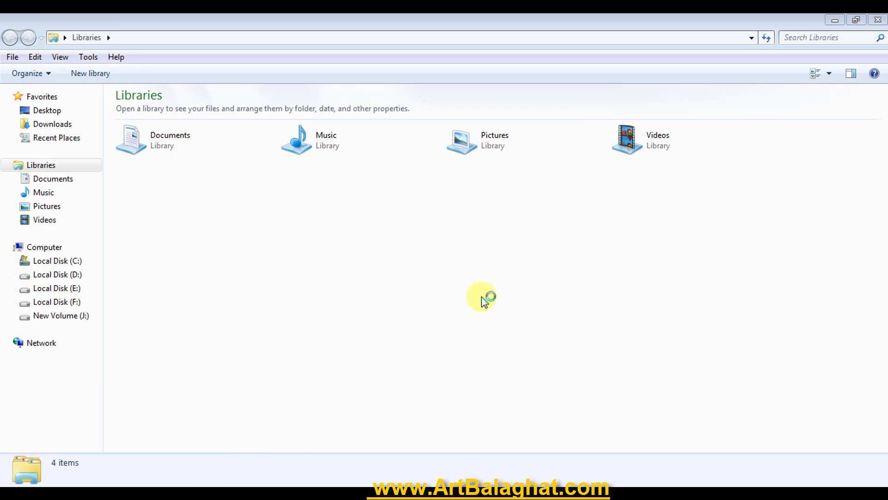
# Drag the Anurag 10 panel to the right edge of the screen and switch to Photoshop
pyautogui.click(742, 322)
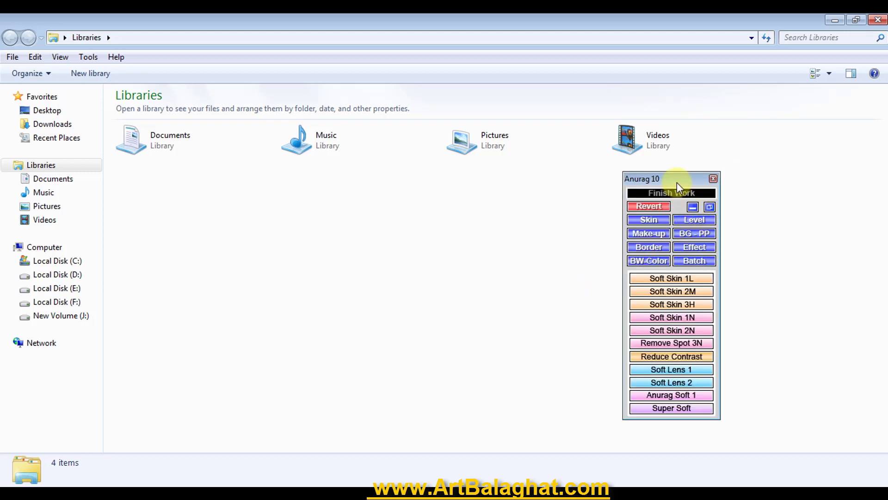
pyautogui.moveTo(680, 180); pyautogui.dragTo(837, 205)
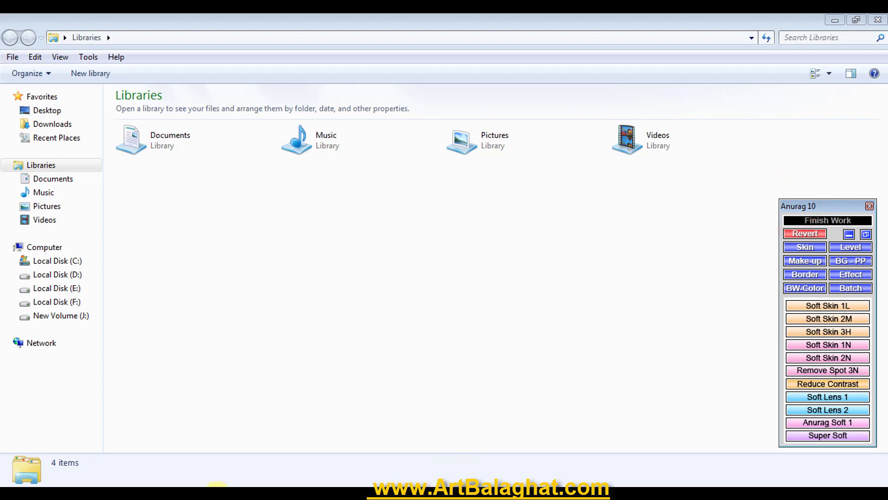
pyautogui.click(216, 485)
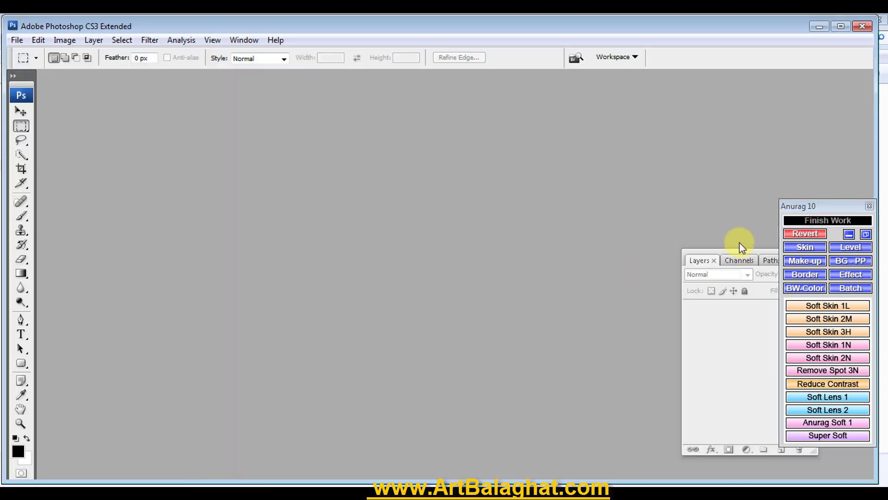
# Maximize Photoshop with the Move tool active and open the portrait file 1.psd
pyautogui.moveTo(720, 254); pyautogui.dragTo(585, 29)
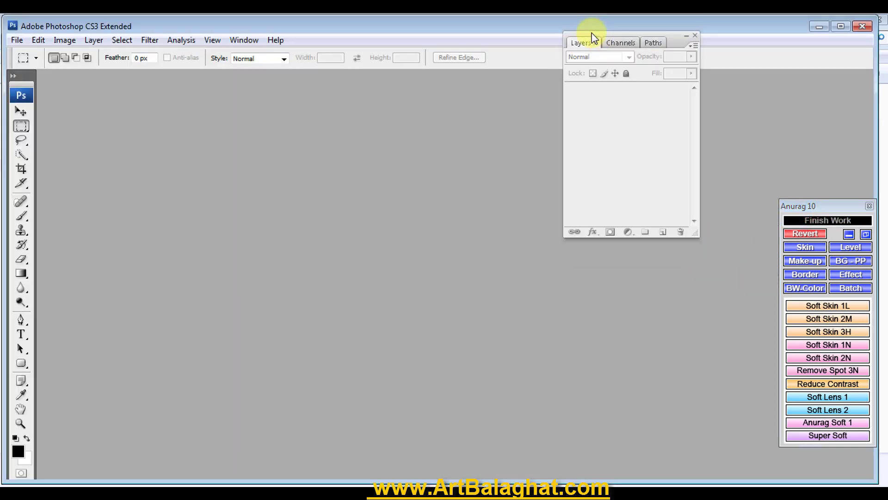
pyautogui.doubleClick(586, 28)
pyautogui.click(19, 102)
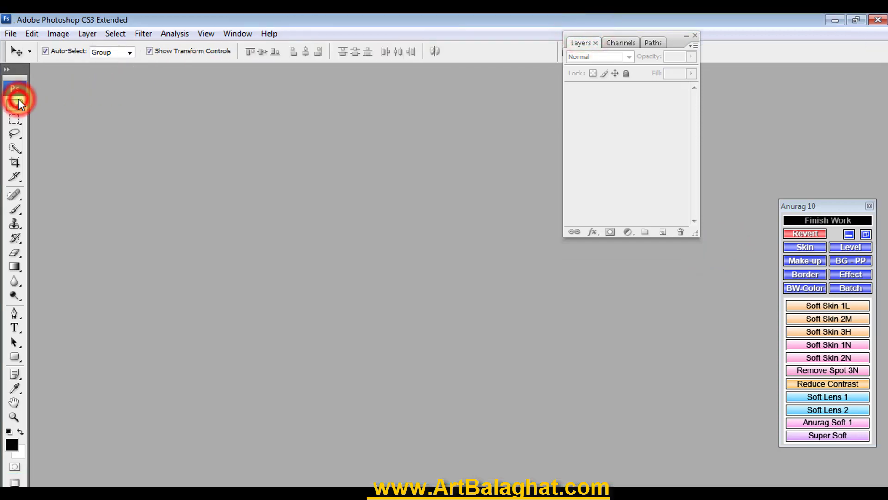
pyautogui.doubleClick(292, 203)
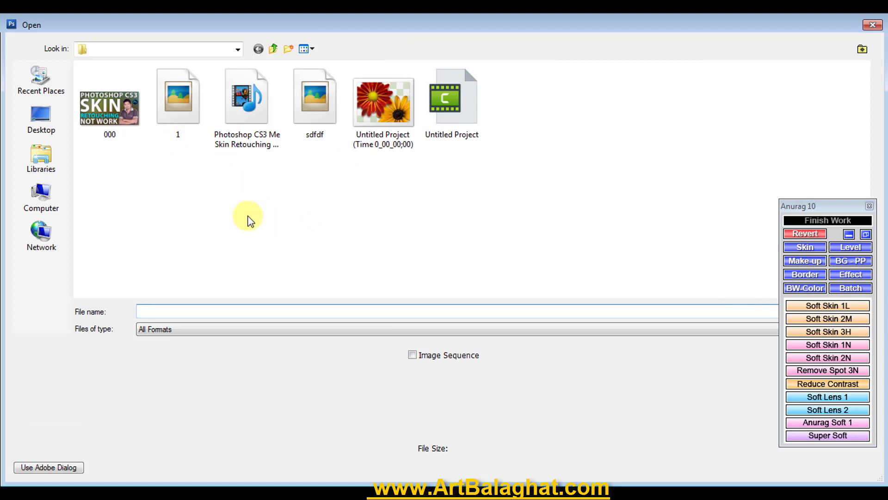
pyautogui.click(178, 99)
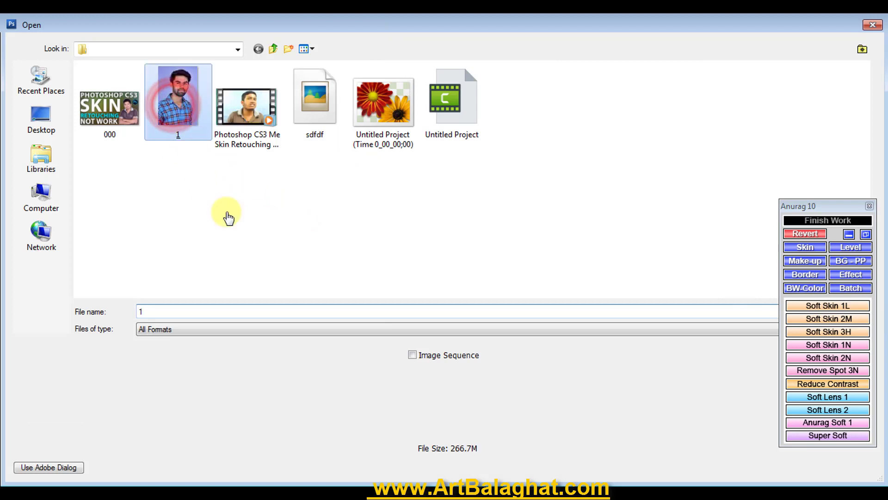
pyautogui.press('Return')
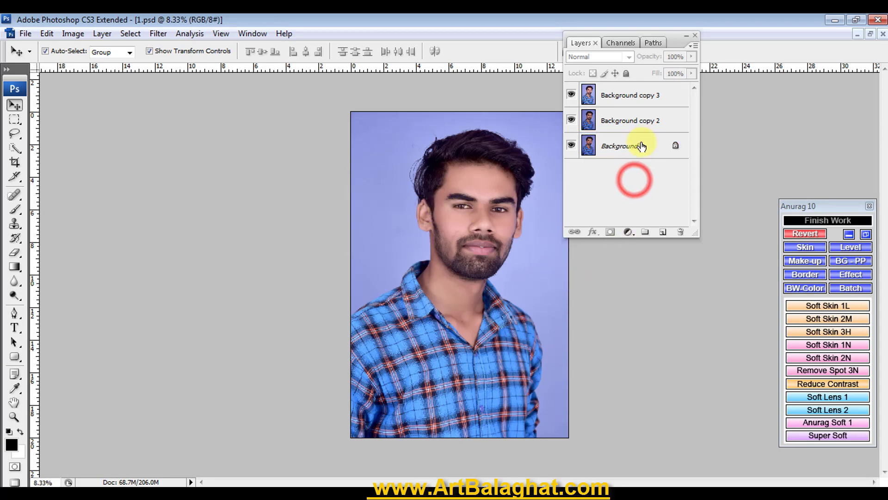
# Select the Background copy 3 layer and zoom in on the man's face
pyautogui.click(633, 95)
pyautogui.click(605, 283)
pyautogui.click(470, 209)
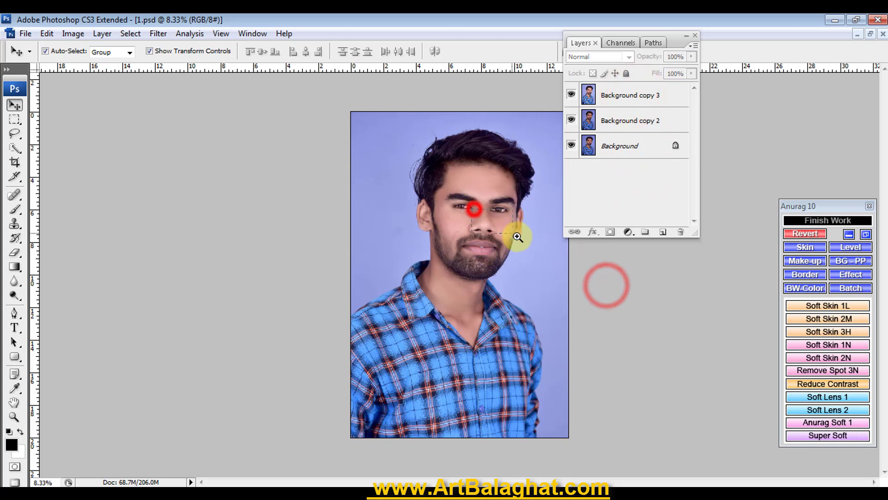
pyautogui.click(488, 233)
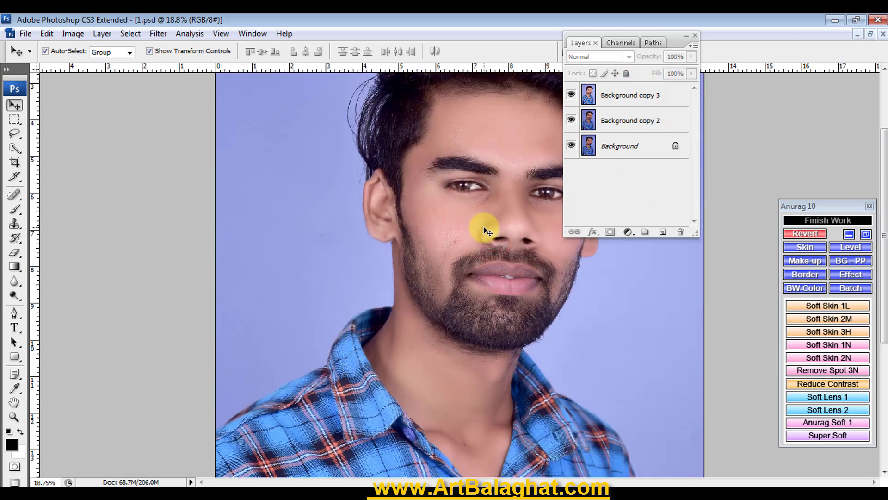
# Merge visible layers into Layer 1, duplicate it, and apply Anurag 10 level 5
pyautogui.hotkey('ctrl', 'shift', 'alt', 'e')
pyautogui.hotkey('ctrl', 'j')
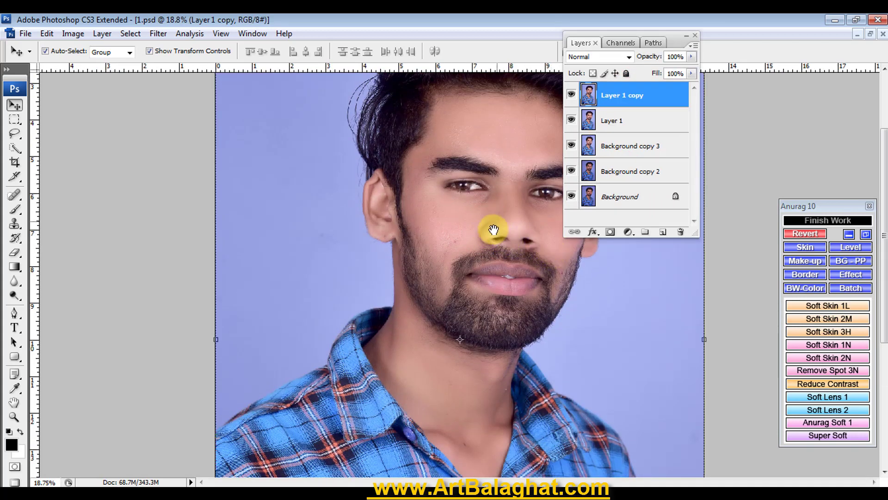
pyautogui.scroll(3, 492, 229)
pyautogui.click(850, 246)
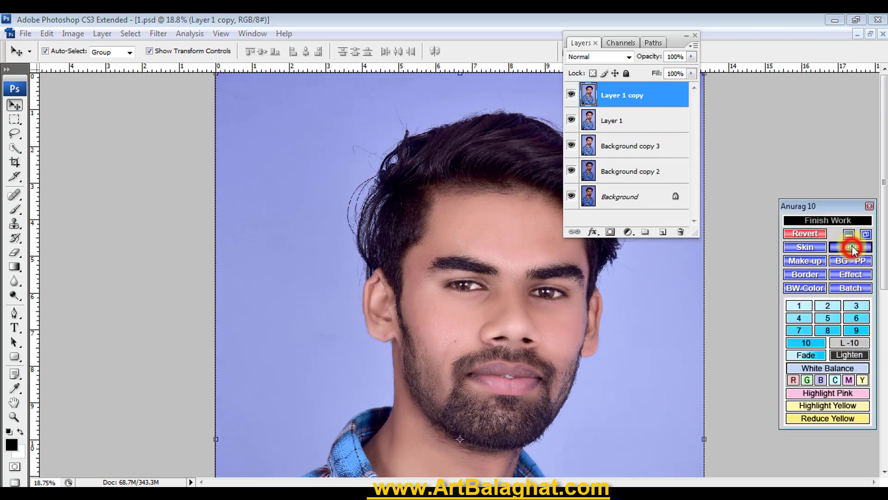
pyautogui.click(832, 319)
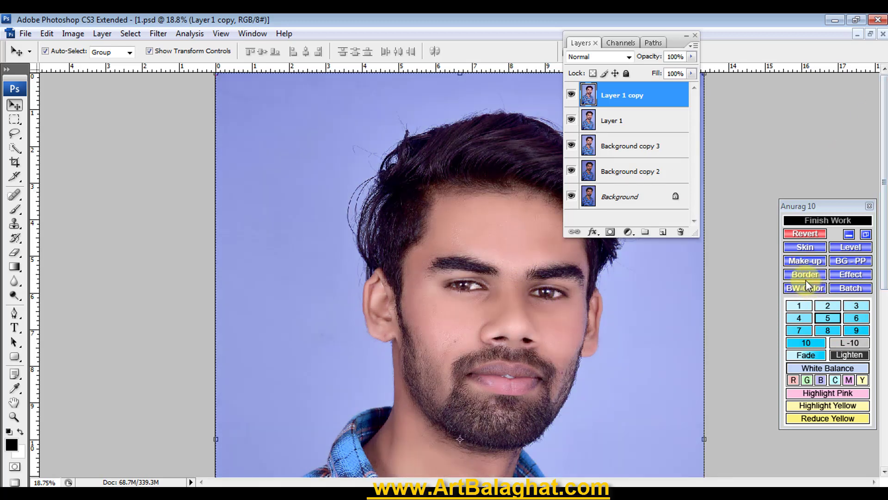
# Bring up Anurag 10 border options, abandon a trial crop, and select the whole portrait
pyautogui.click(805, 273)
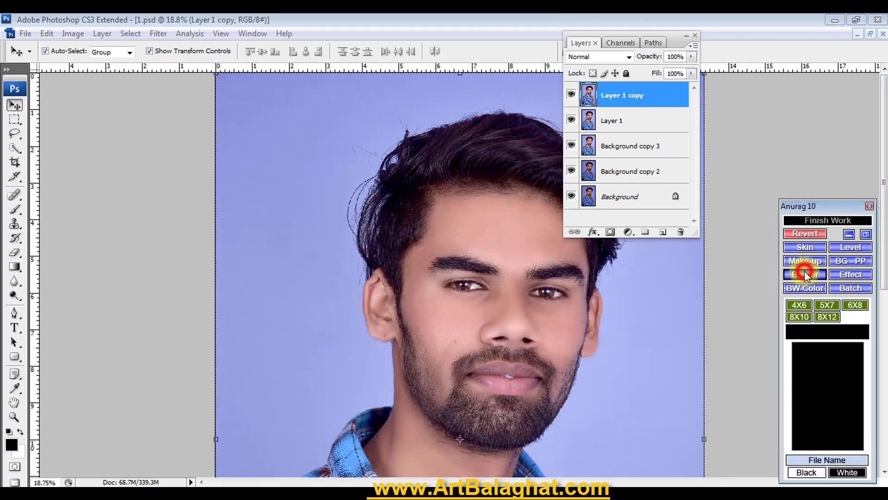
pyautogui.press('c')
pyautogui.hotkey('ctrl', '0')
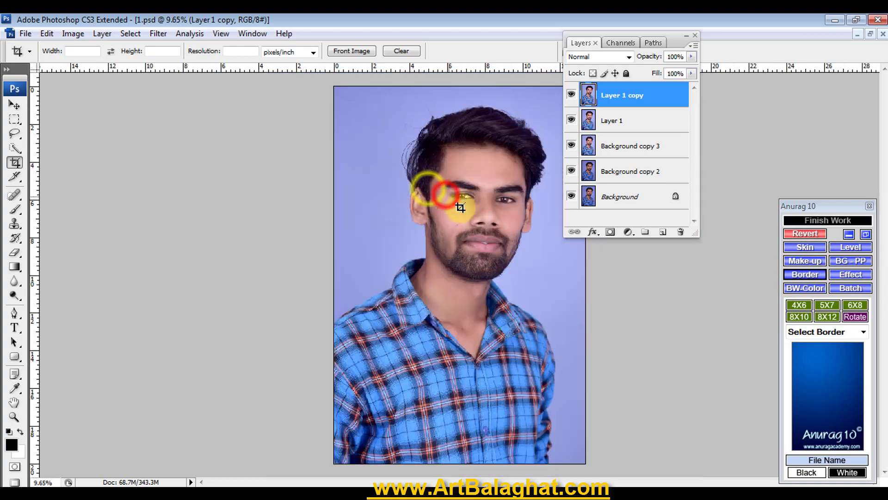
pyautogui.moveTo(554, 304); pyautogui.dragTo(487, 274)
pyautogui.hotkey('ctrl', 'a')
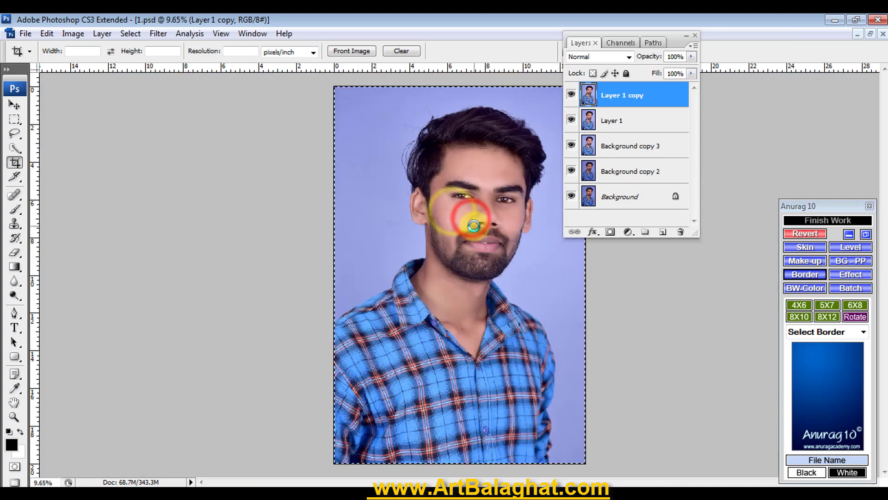
pyautogui.click(466, 217)
# Create a new document with the Photo preset at Portrait 4x6 size
pyautogui.hotkey('ctrl', 'n')
pyautogui.click(409, 145)
pyautogui.click(462, 144)
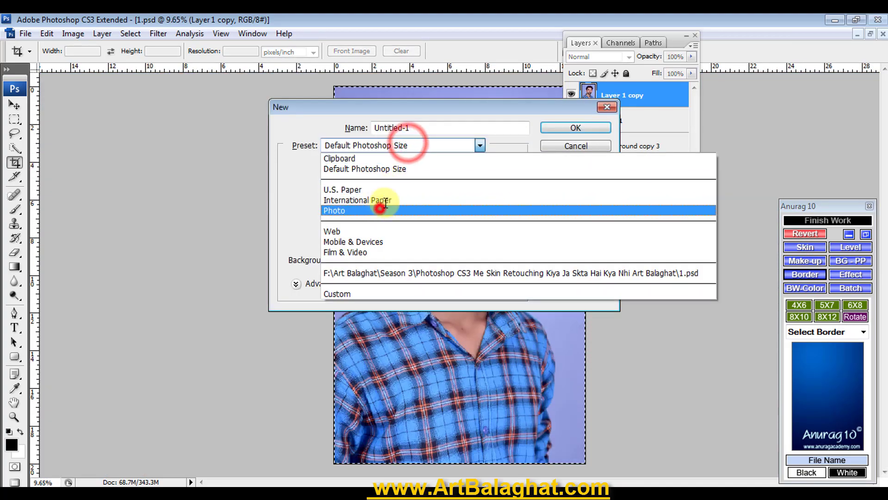
pyautogui.click(397, 204)
pyautogui.click(423, 165)
pyautogui.click(426, 240)
pyautogui.press('Return')
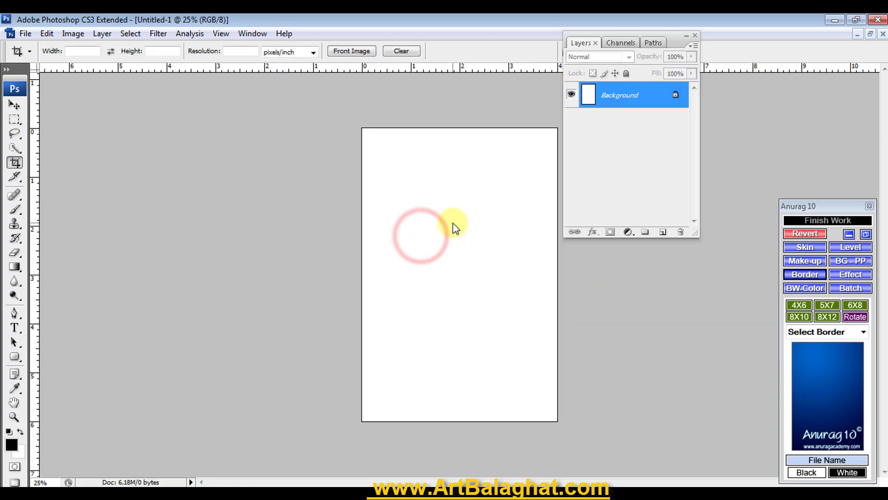
# Paste the portrait into the 4x6 document and begin Free Transform on it
pyautogui.hotkey('ctrl', 'v')
pyautogui.rightClick(455, 198)
pyautogui.click(465, 198)
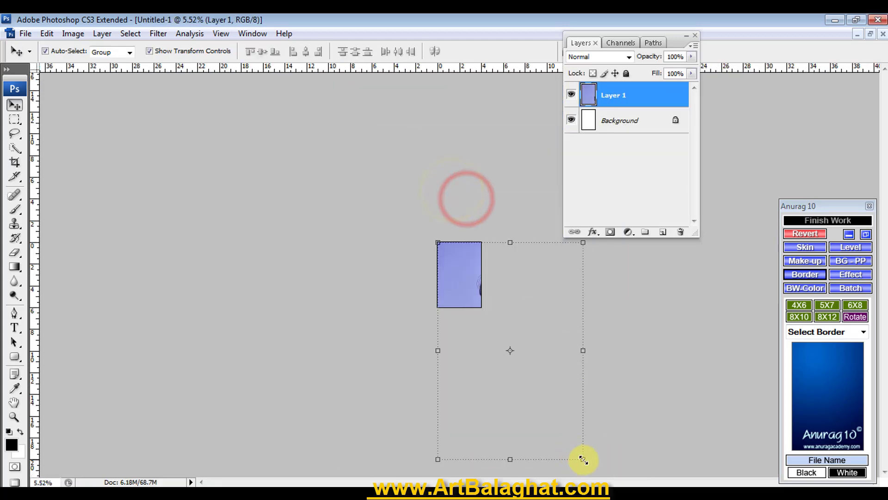
# Scale, tilt and nudge the pasted portrait to fill the 4x6 page, then commit the transform
pyautogui.moveTo(575, 458)
pyautogui.mouseDown()
pyautogui.moveTo(479, 346)
pyautogui.moveTo(452, 297)
pyautogui.mouseUp()
pyautogui.scroll(5, 451, 296)
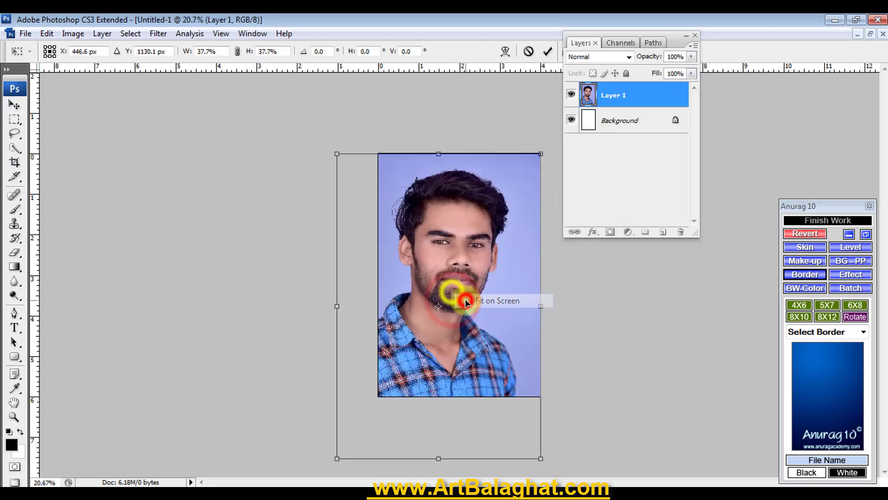
pyautogui.moveTo(508, 242); pyautogui.dragTo(510, 237)
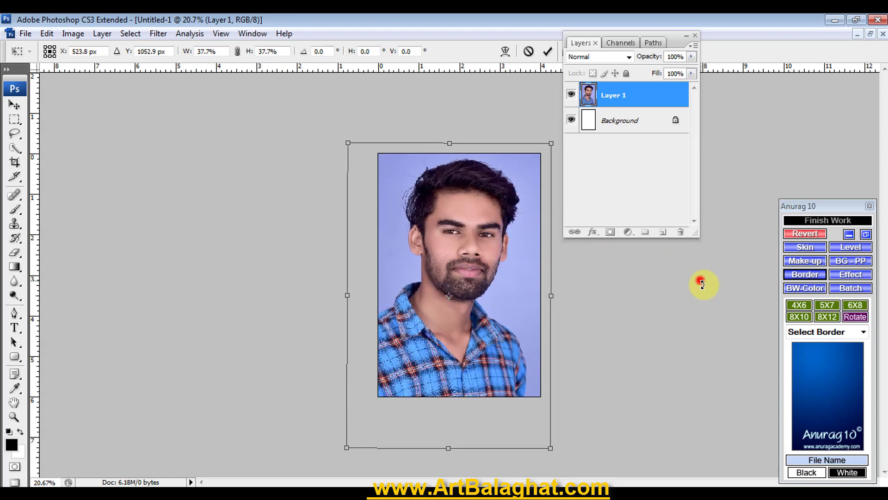
pyautogui.moveTo(700, 284); pyautogui.dragTo(705, 289)
pyautogui.press('Right')
pyautogui.press('Right')
pyautogui.press('Right')
pyautogui.press('Right')
pyautogui.press('Right')
pyautogui.press('Right')
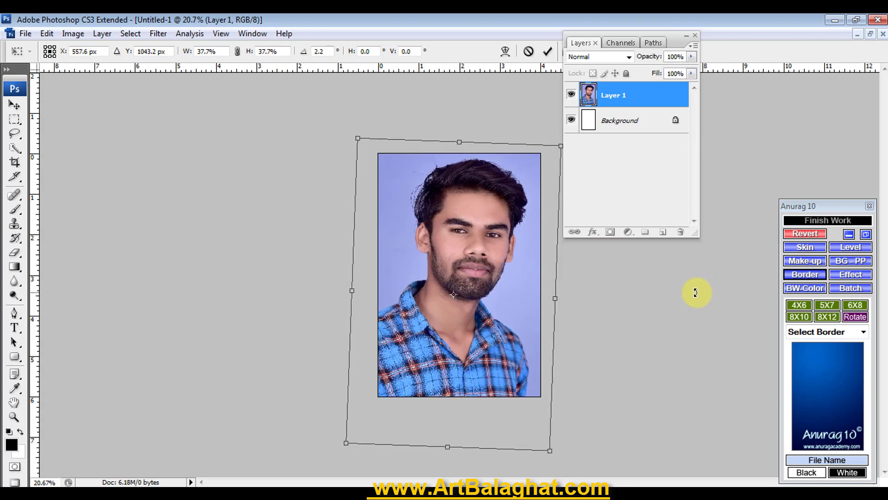
pyautogui.press('Right')
pyautogui.press('Right')
pyautogui.press('Right')
pyautogui.press('Up')
pyautogui.press('Right')
pyautogui.press('Right')
pyautogui.press('Right')
pyautogui.press('Right')
pyautogui.press('Right')
pyautogui.press('Right')
pyautogui.press('Up')
pyautogui.press('Up')
pyautogui.press('Right')
pyautogui.press('Right')
pyautogui.press('Right')
pyautogui.press('Up')
pyautogui.press('Up')
pyautogui.press('Up')
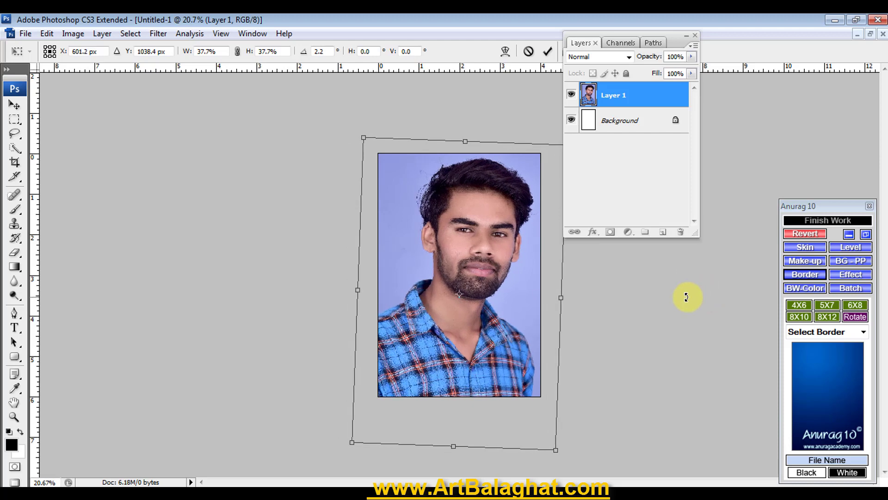
pyautogui.click(103, 34)
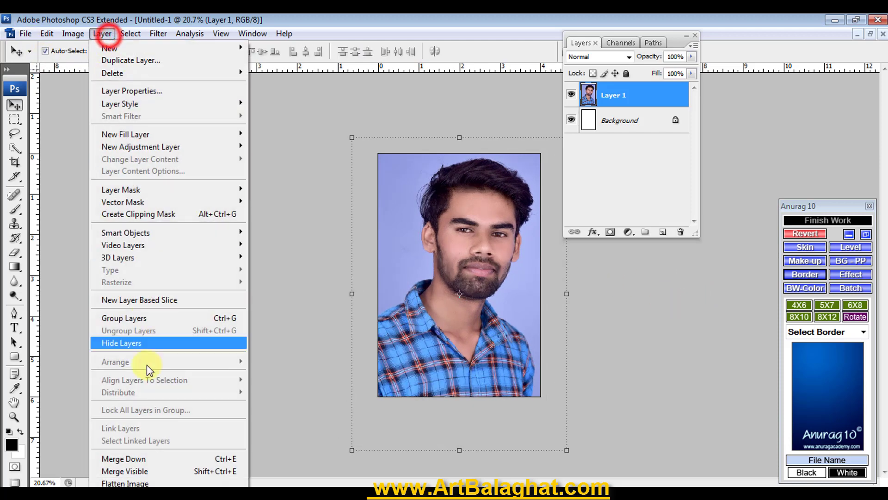
# Flatten the image and verify the canvas size is 4 by 6 inches
pyautogui.click(150, 482)
pyautogui.hotkey('ctrl', '0')
pyautogui.hotkey('alt', 'i')
pyautogui.press('s')
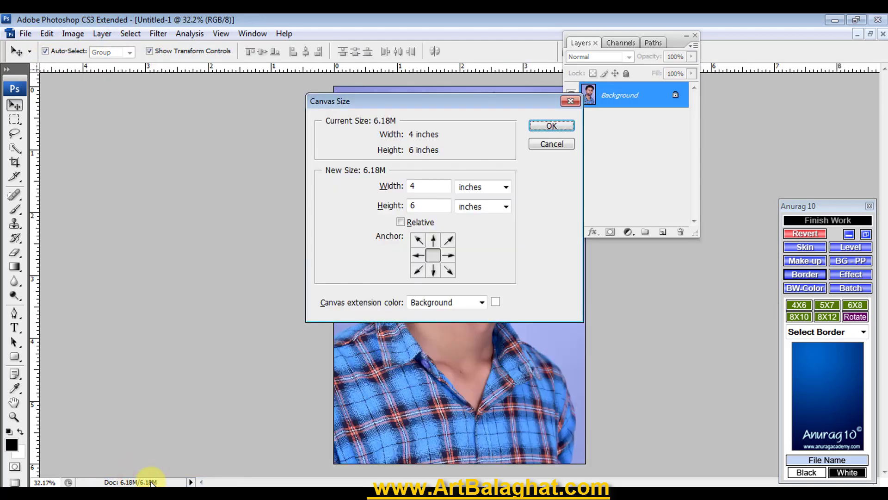
pyautogui.press('Return')
# Duplicate the image as Untitled-1 copy, maximized and fit to screen
pyautogui.click(75, 32)
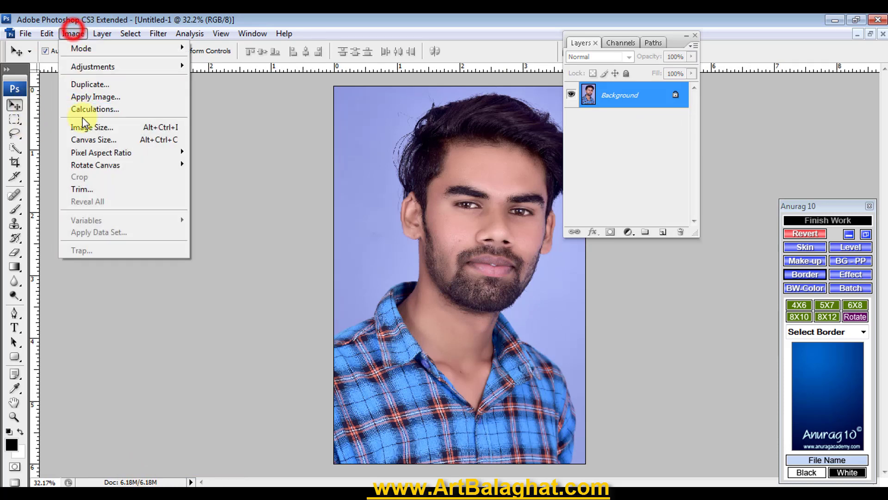
pyautogui.click(90, 84)
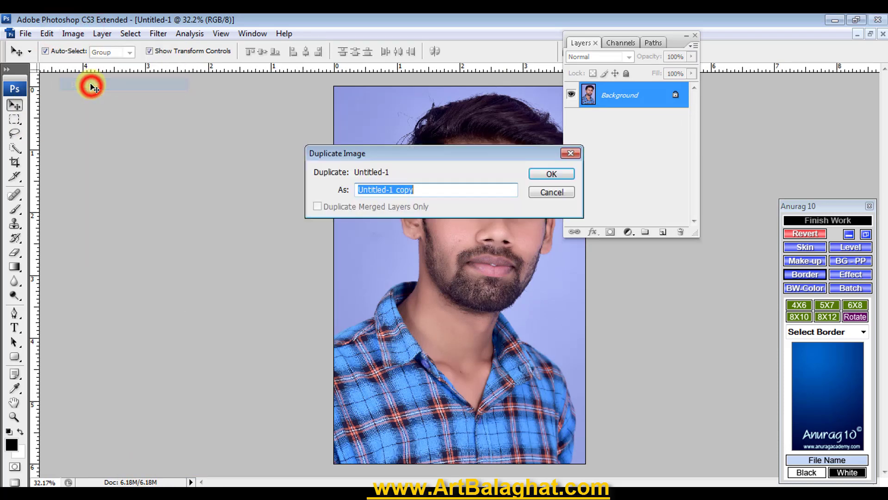
pyautogui.press('Return')
pyautogui.doubleClick(87, 89)
pyautogui.rightClick(432, 234)
pyautogui.click(456, 243)
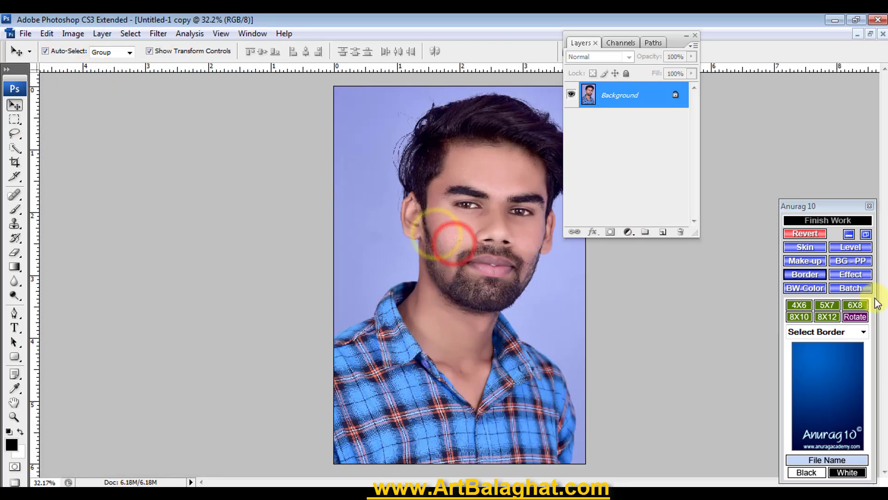
# Choose Anurag 10 border 04 and apply it at the 4X6 size
pyautogui.click(826, 332)
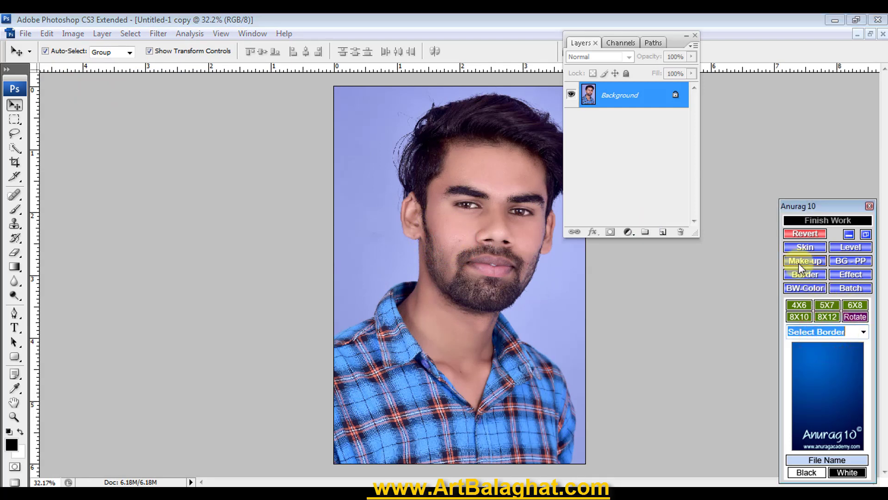
pyautogui.moveTo(822, 206); pyautogui.dragTo(744, 100)
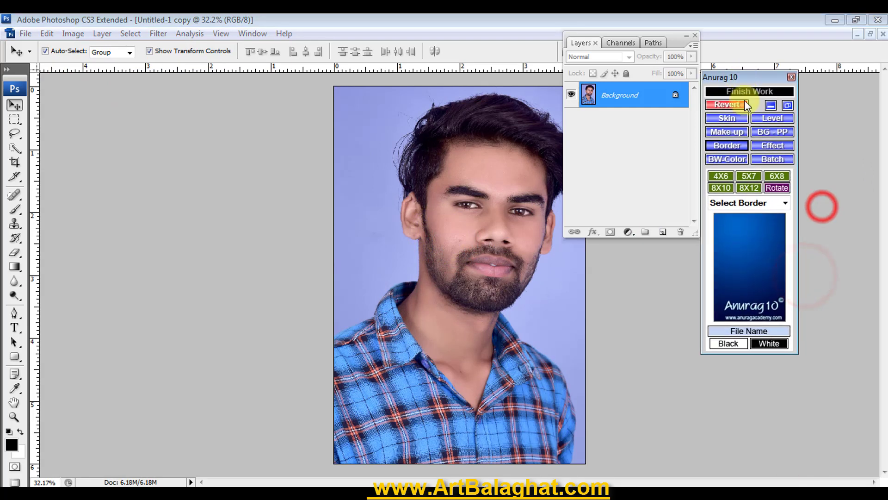
pyautogui.click(786, 203)
pyautogui.click(761, 203)
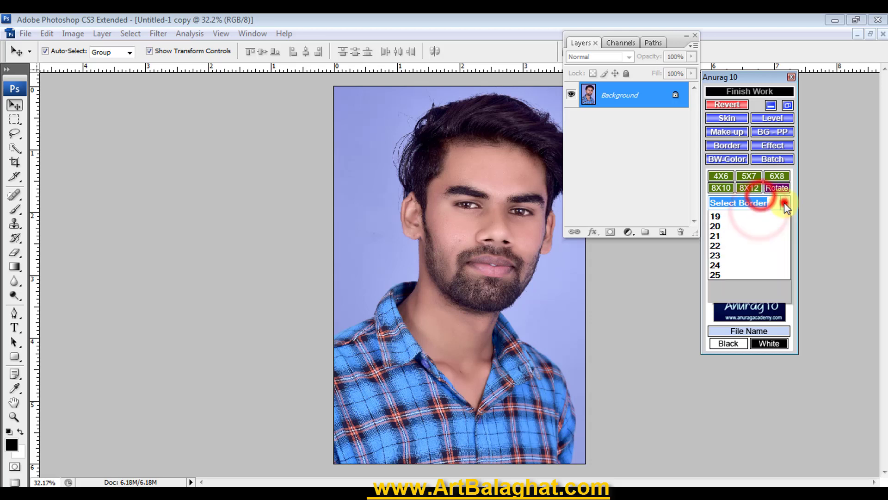
pyautogui.click(775, 213)
pyautogui.press('Down')
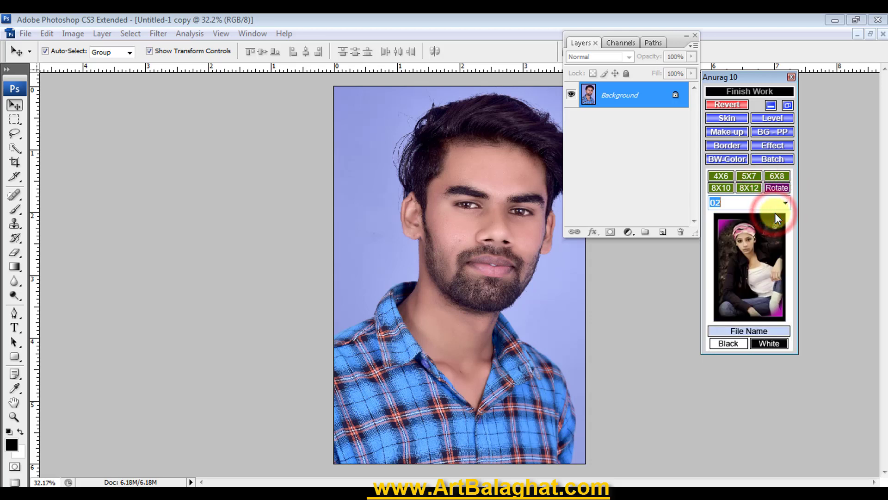
pyautogui.press('Down')
pyautogui.press('Down')
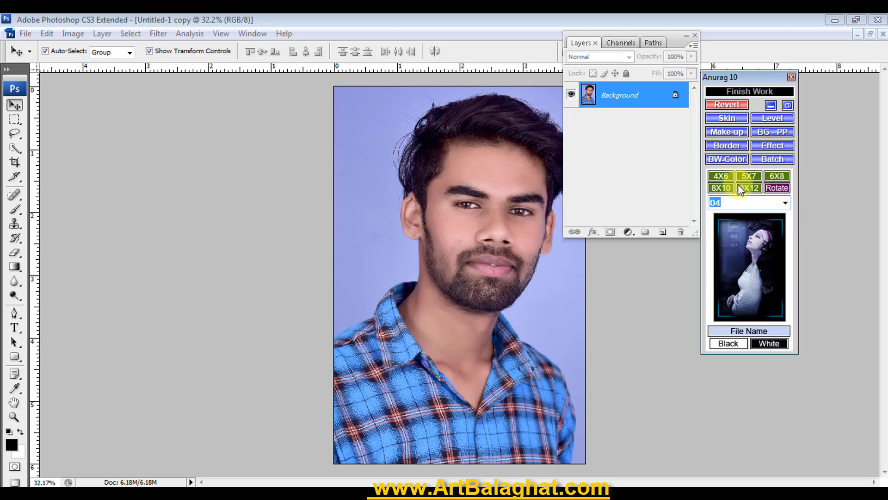
pyautogui.click(721, 176)
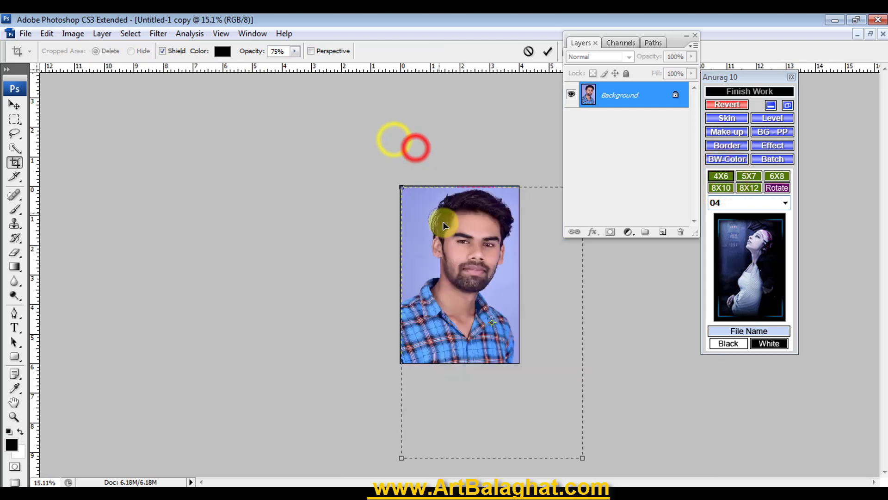
# Adjust and commit the border's crop, shift the border Hue, and fit the result to screen
pyautogui.moveTo(583, 458); pyautogui.dragTo(518, 363)
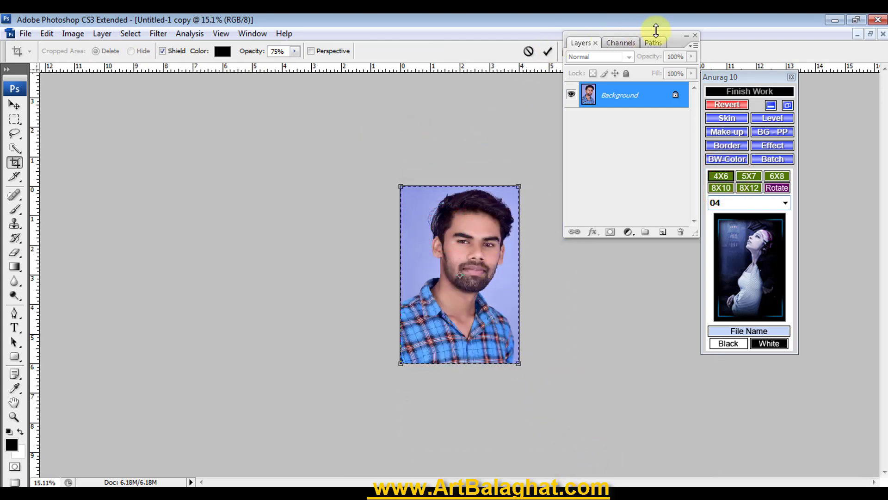
pyautogui.click(694, 35)
pyautogui.click(548, 50)
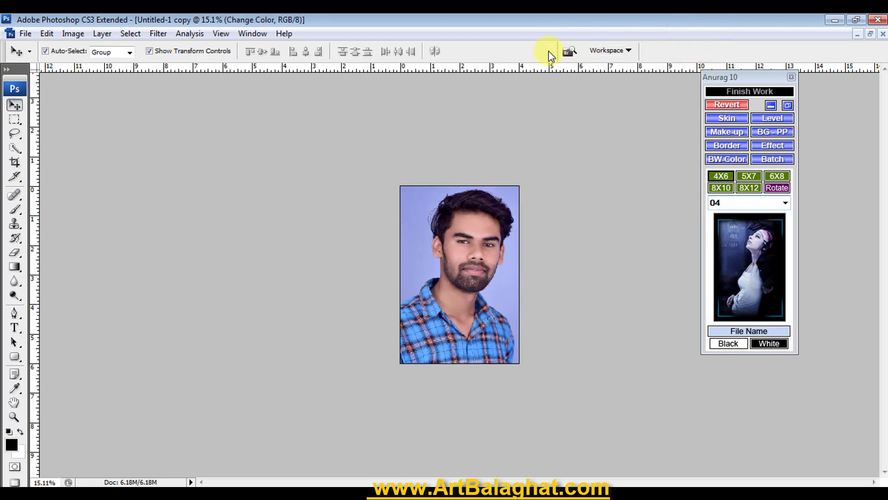
pyautogui.moveTo(487, 117); pyautogui.dragTo(214, 76)
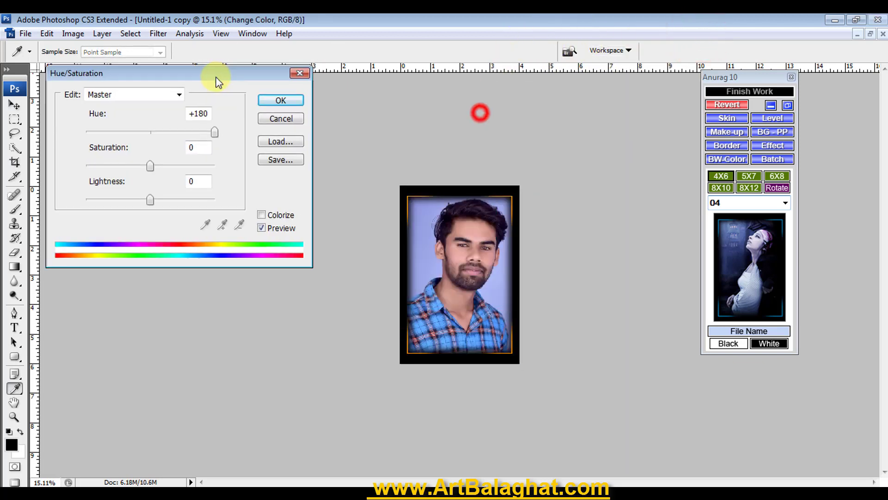
pyautogui.moveTo(215, 133); pyautogui.dragTo(96, 133)
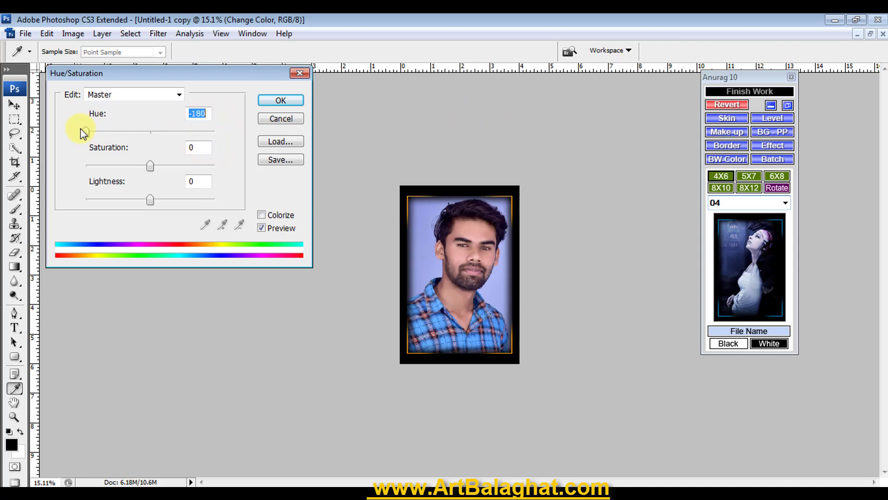
pyautogui.click(288, 100)
pyautogui.hotkey('ctrl', '0')
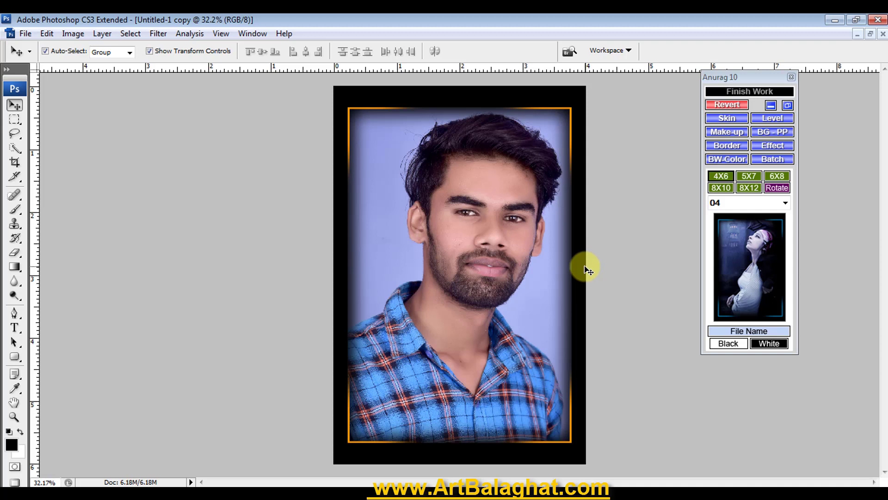
# Show Anurag 10's Effect, BW-Color and Level tool panels, then return focus to the portrait
pyautogui.click(786, 146)
pyautogui.click(731, 159)
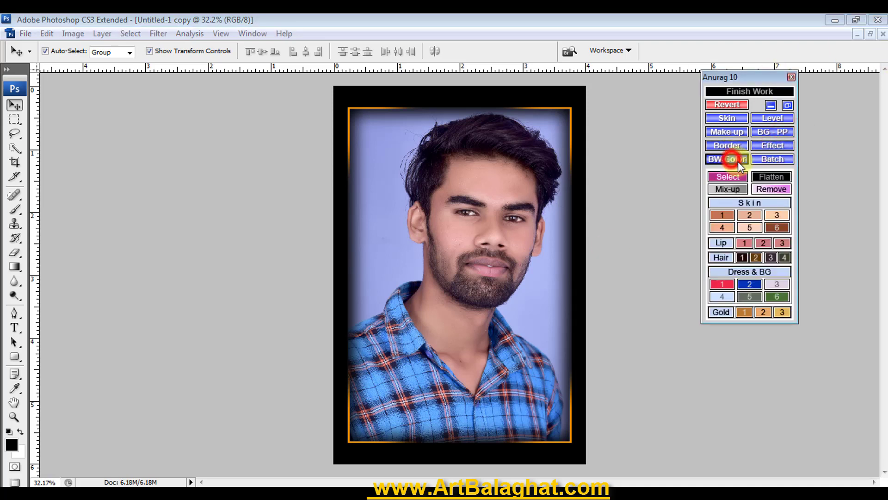
pyautogui.click(760, 116)
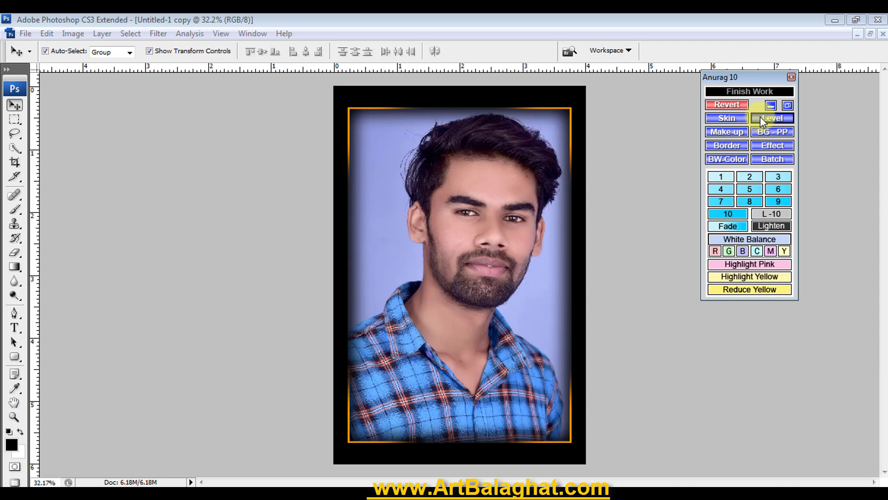
pyautogui.click(759, 117)
pyautogui.click(507, 252)
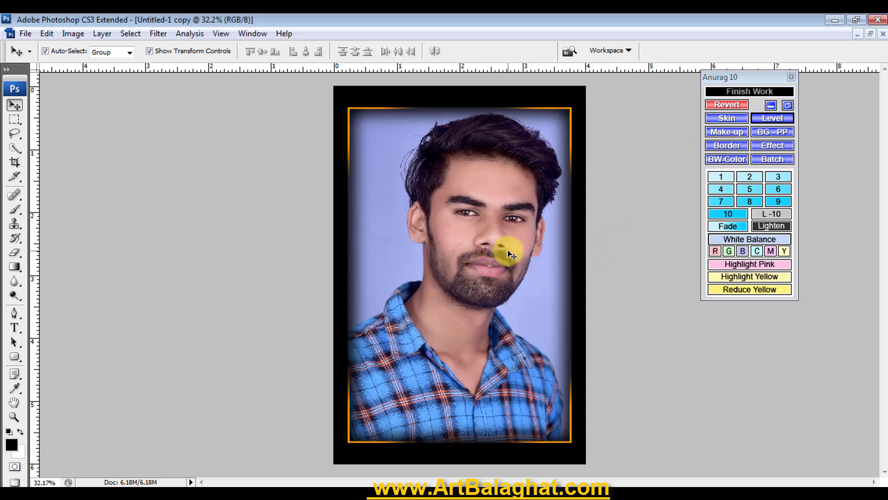